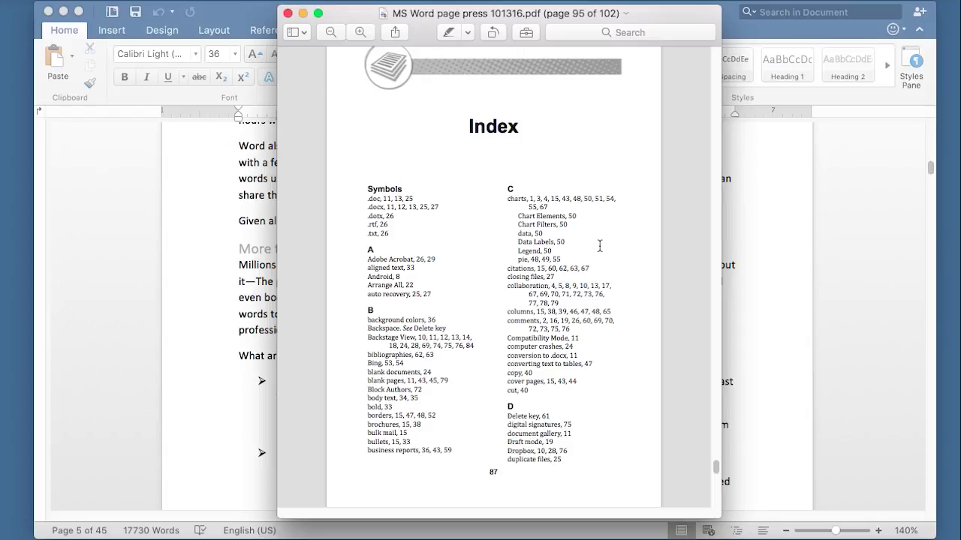
Step: In the Word manuscript, select 'Eve' in the first example bullet and start marking it for the index
click(800, 203)
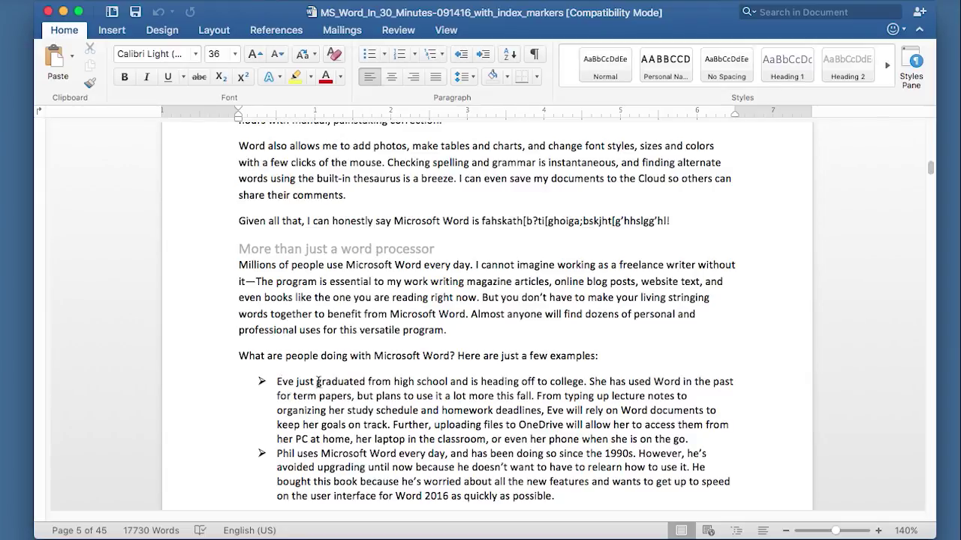
click(317, 381)
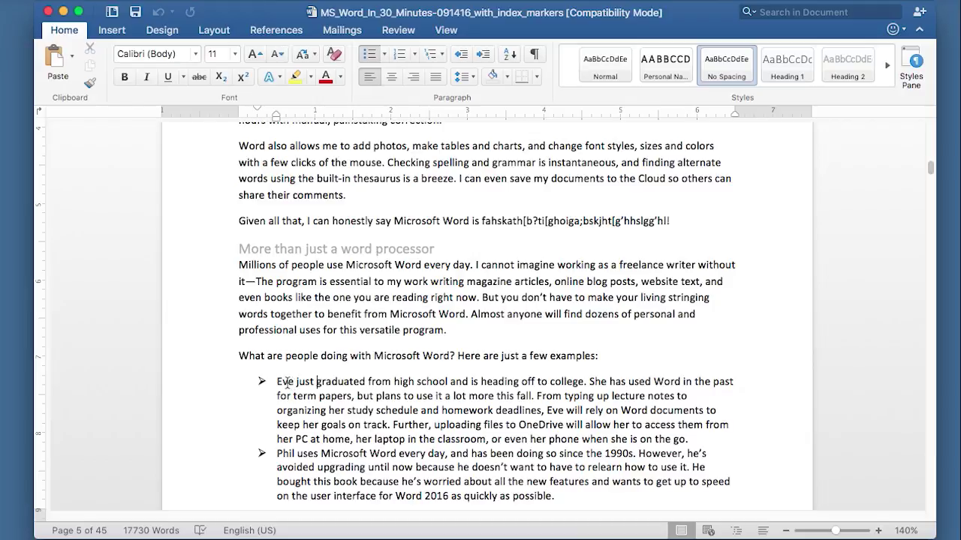
double_click(284, 383)
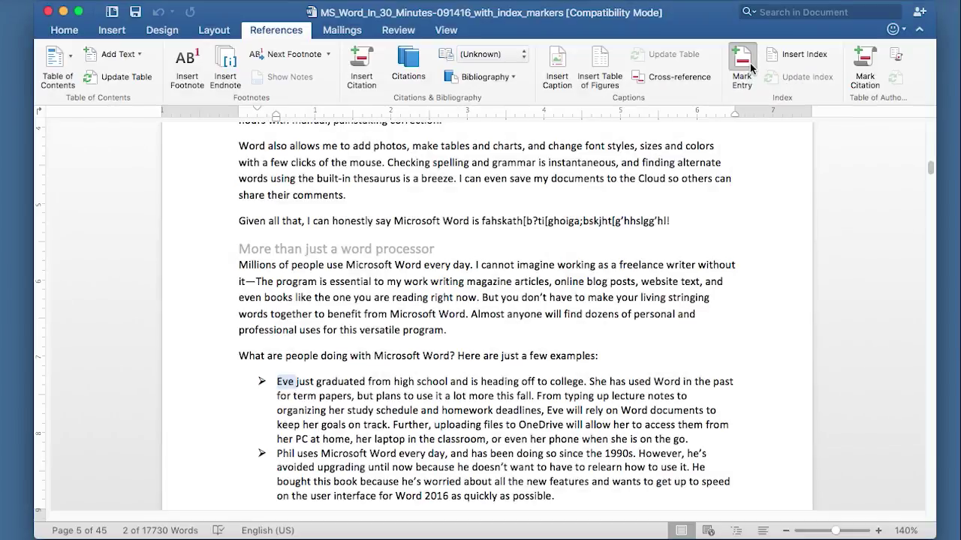
click(743, 67)
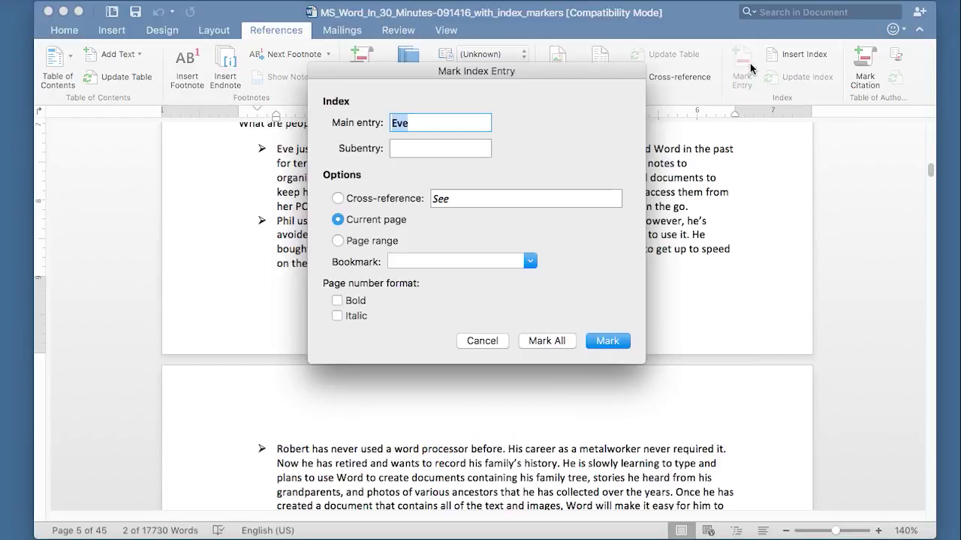
Step: Extend the main entry to 'Evelyn', revert from a 'See Eve' cross-reference to Current page, and finish
click(415, 124)
text(lyn)
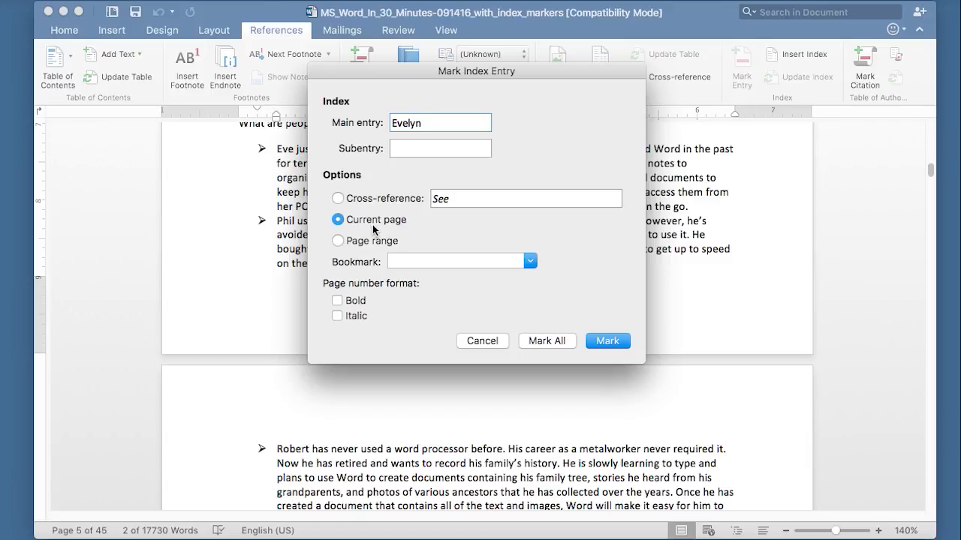
click(338, 200)
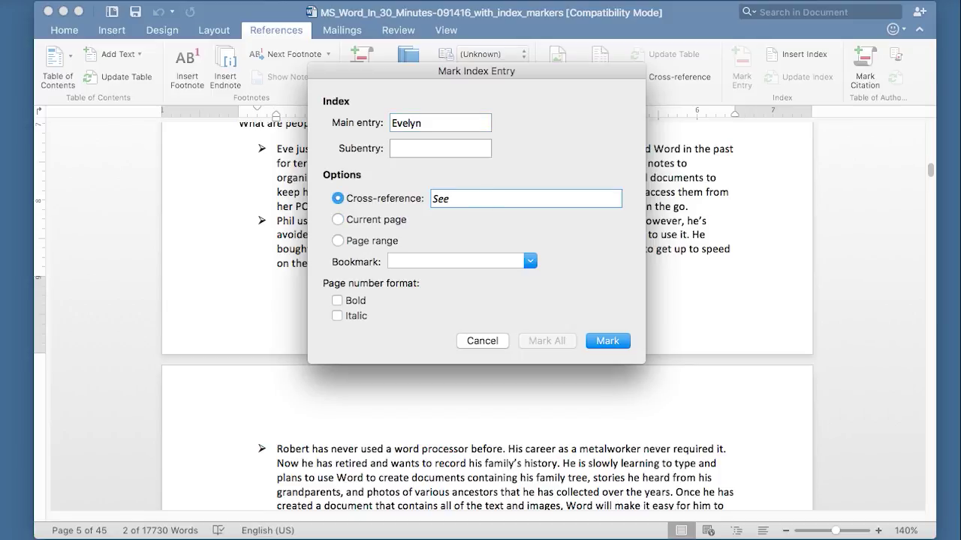
text(Even)
key(BackSpace)
click(338, 221)
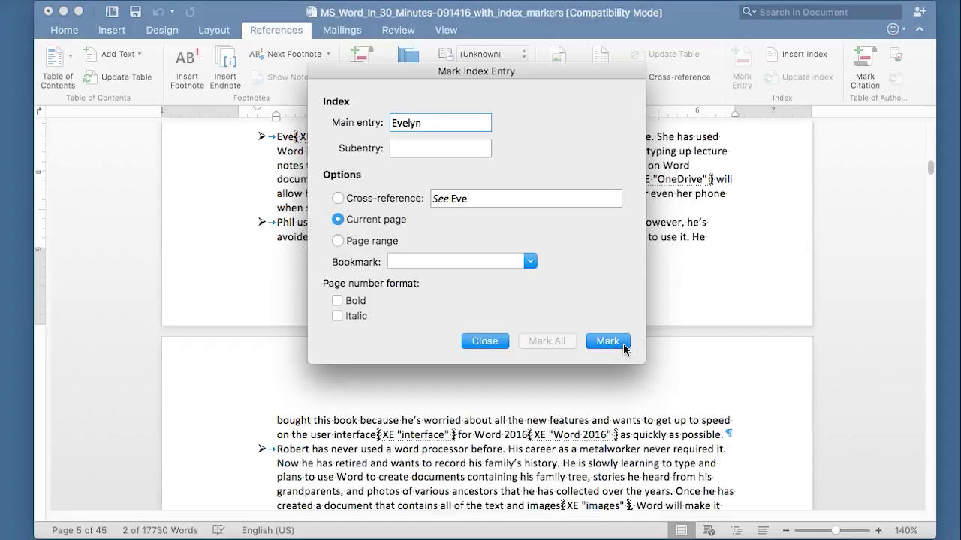
click(485, 342)
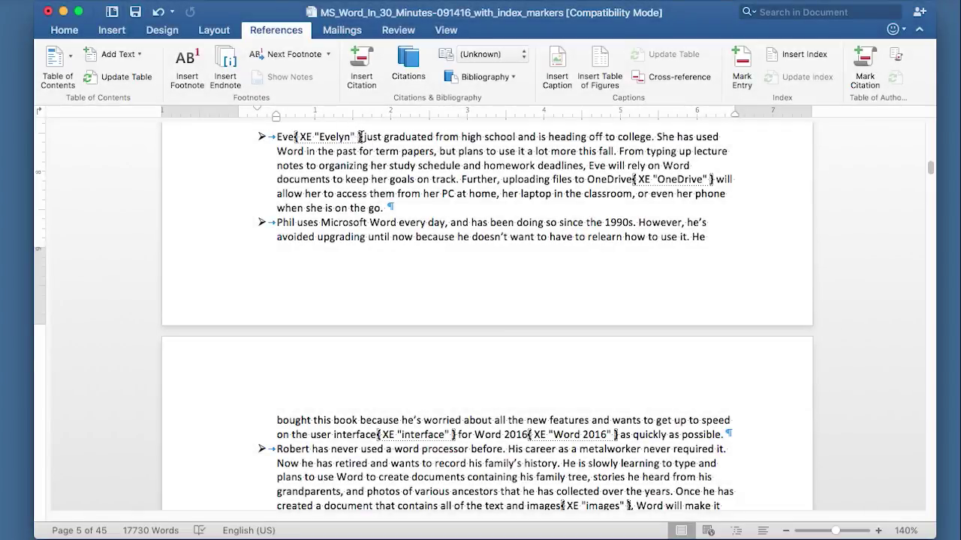
drag(360, 136, 336, 141)
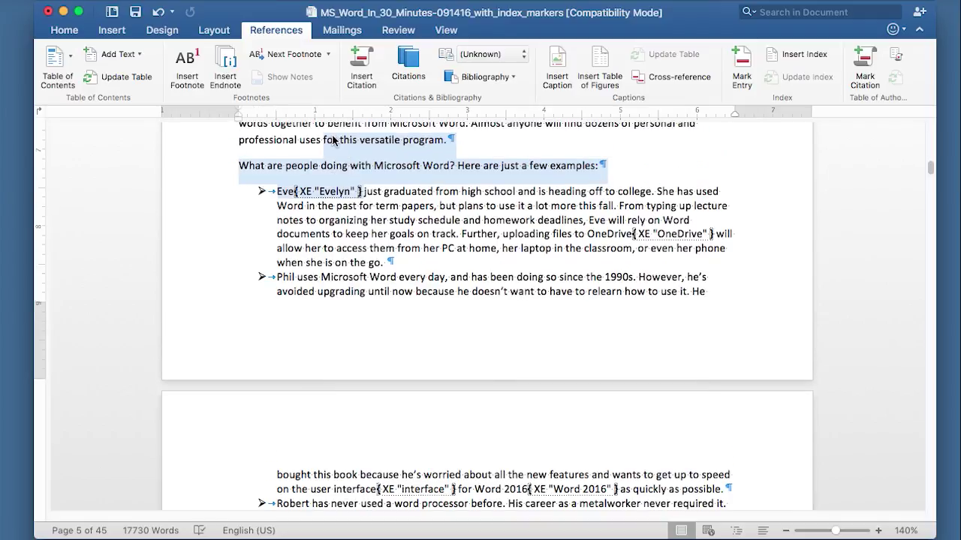
click(337, 191)
drag(296, 191, 329, 189)
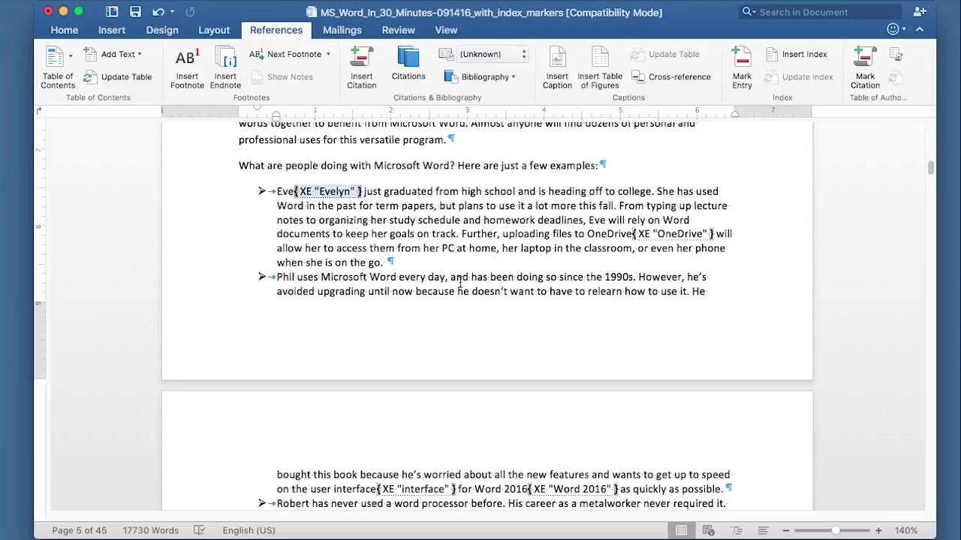
double_click(285, 279)
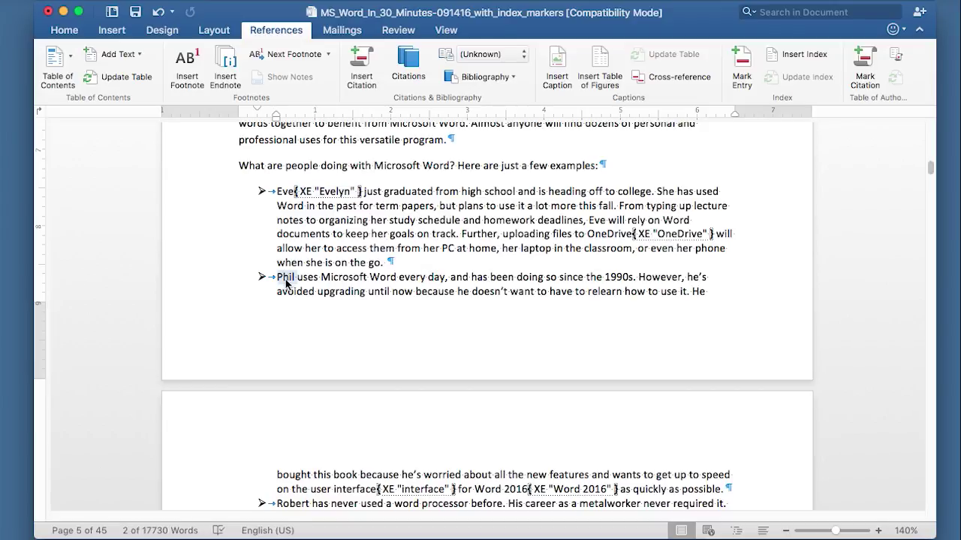
Step: Mark 'Phil' as an index entry via Option+Cmd+Shift+X and close the dialog
key(super+alt+shift+x)
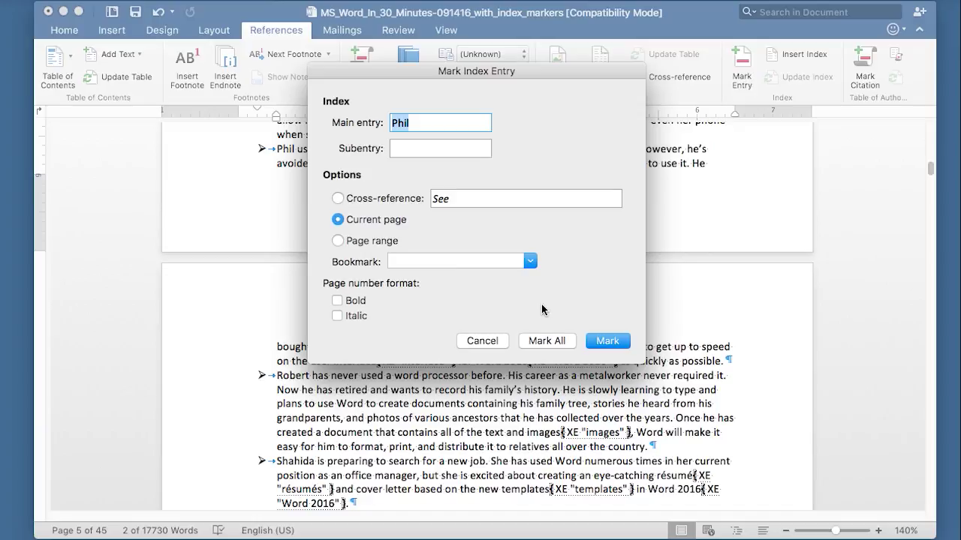
click(602, 341)
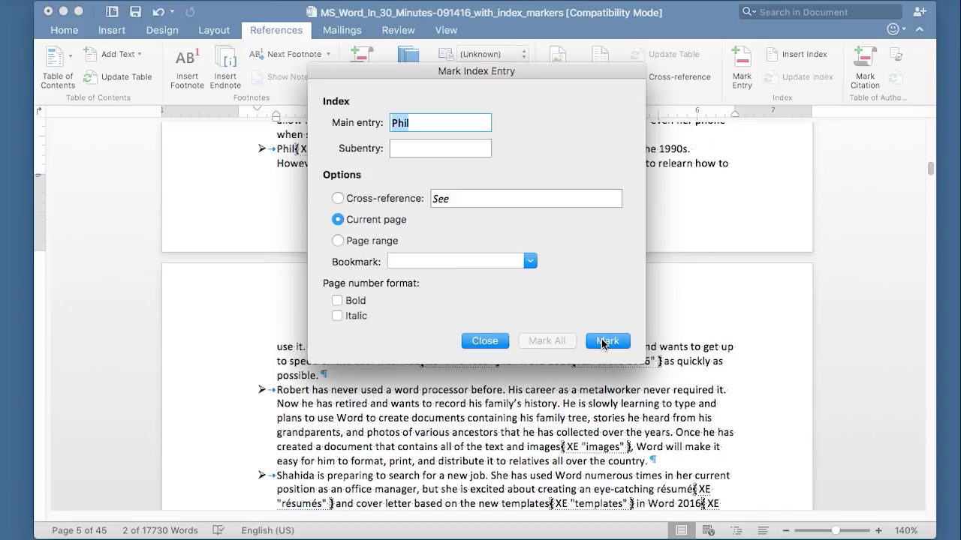
click(476, 342)
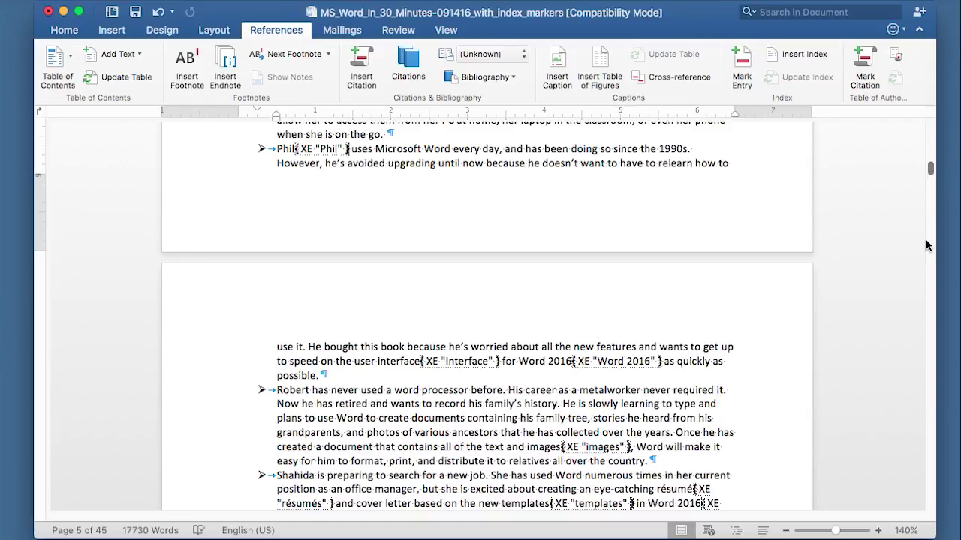
scroll(931, 255, down, 1)
Step: Insert a two-column index on the final blank page of the manuscript
scroll(931, 345, down, 15)
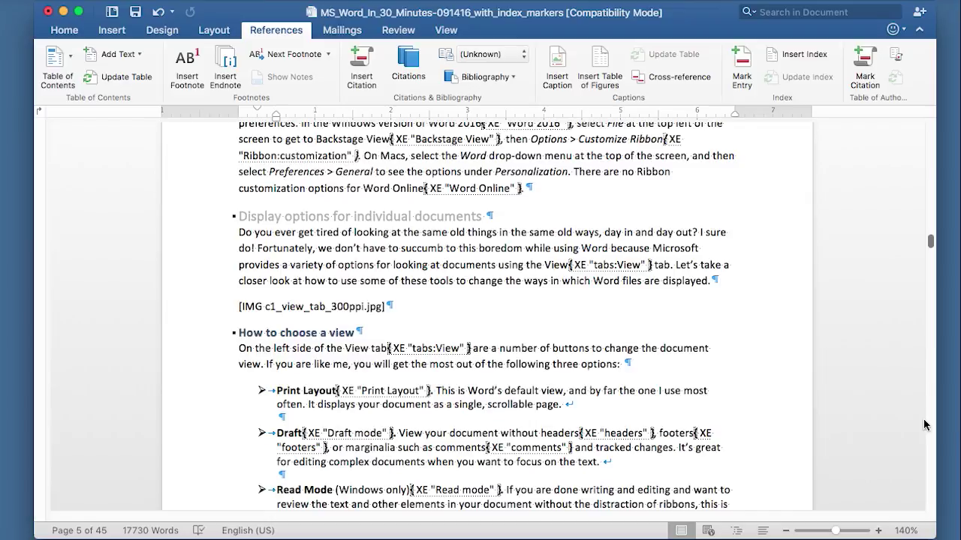
scroll(922, 473, down, 20)
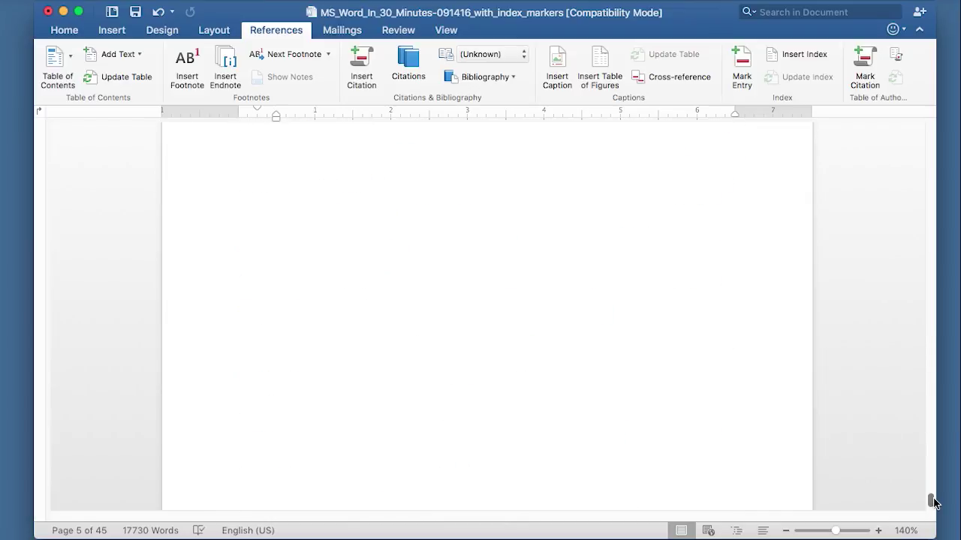
scroll(931, 489, down, 15)
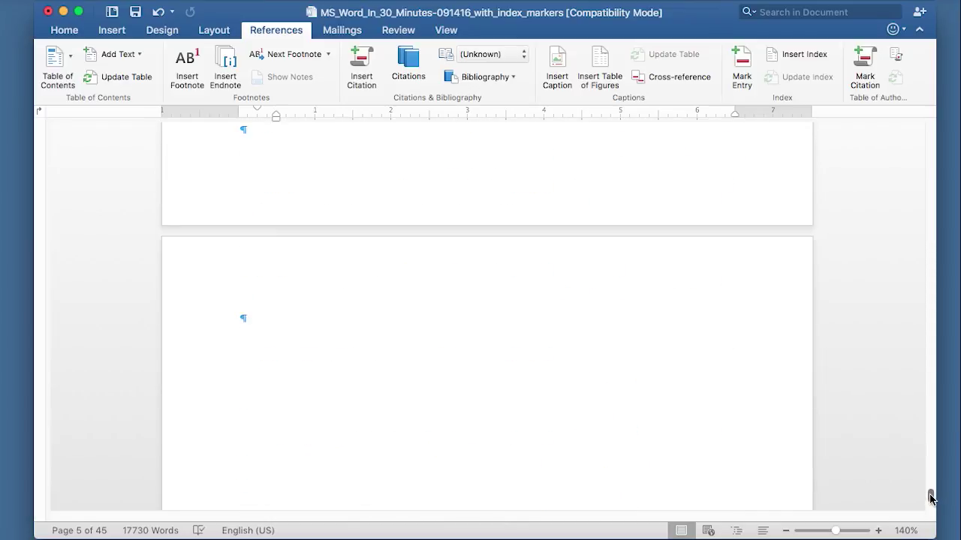
click(241, 318)
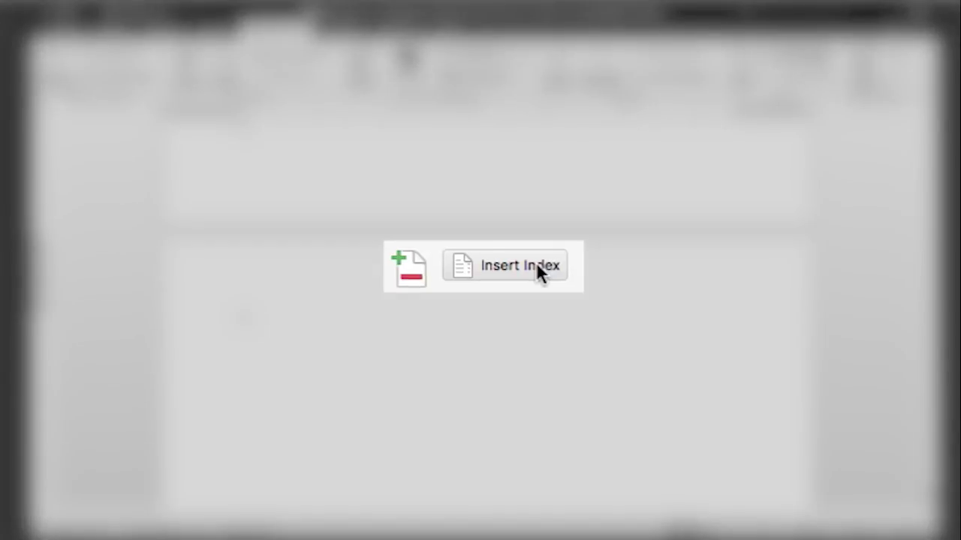
click(821, 63)
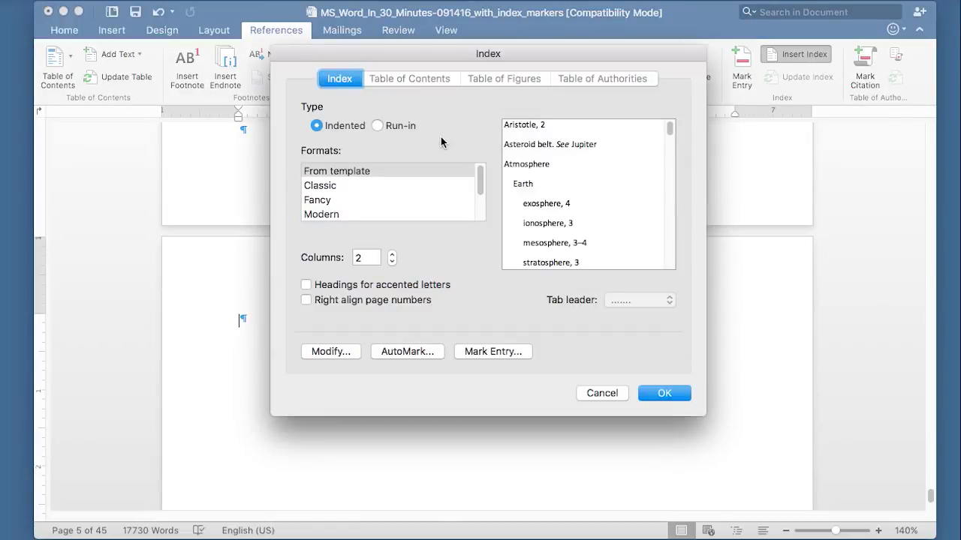
click(681, 393)
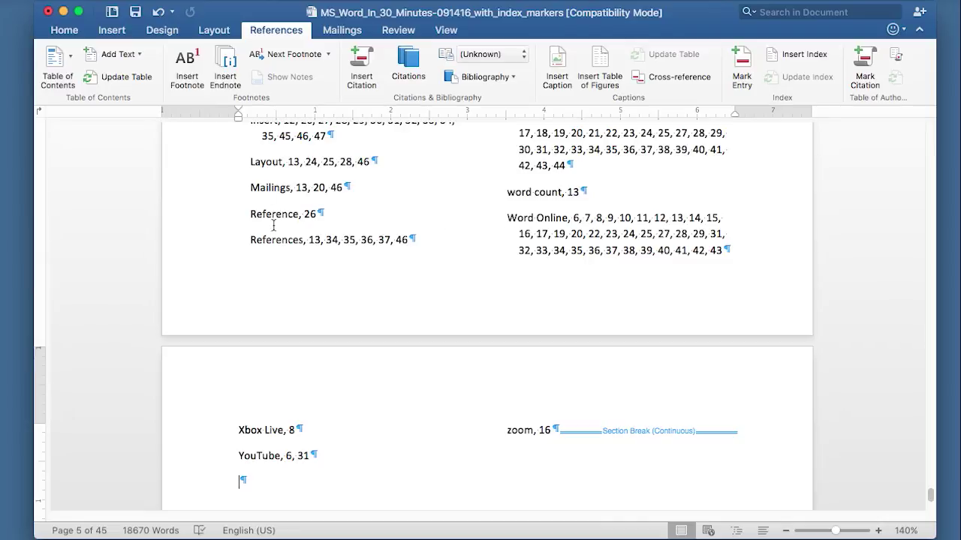
scroll(929, 287, up, 10)
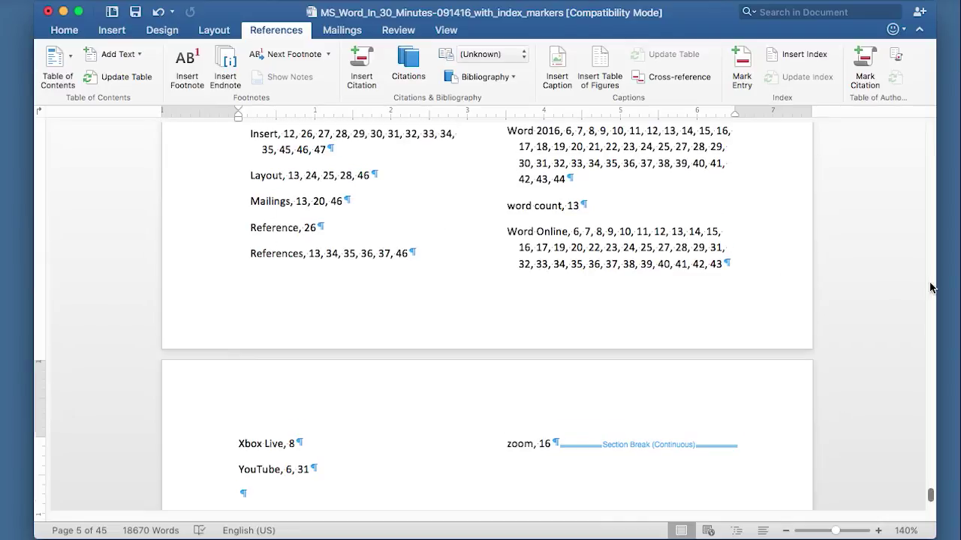
scroll(929, 288, up, 10)
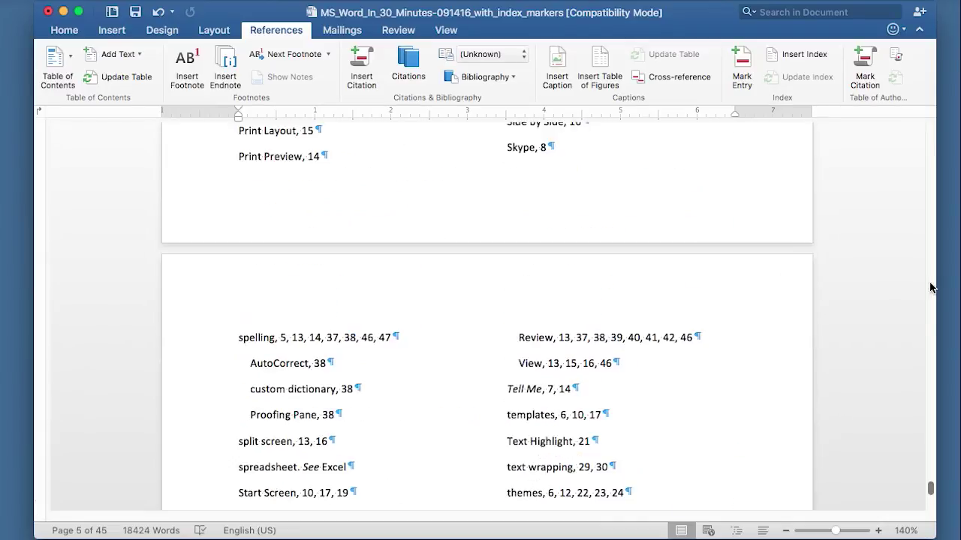
scroll(929, 287, up, 10)
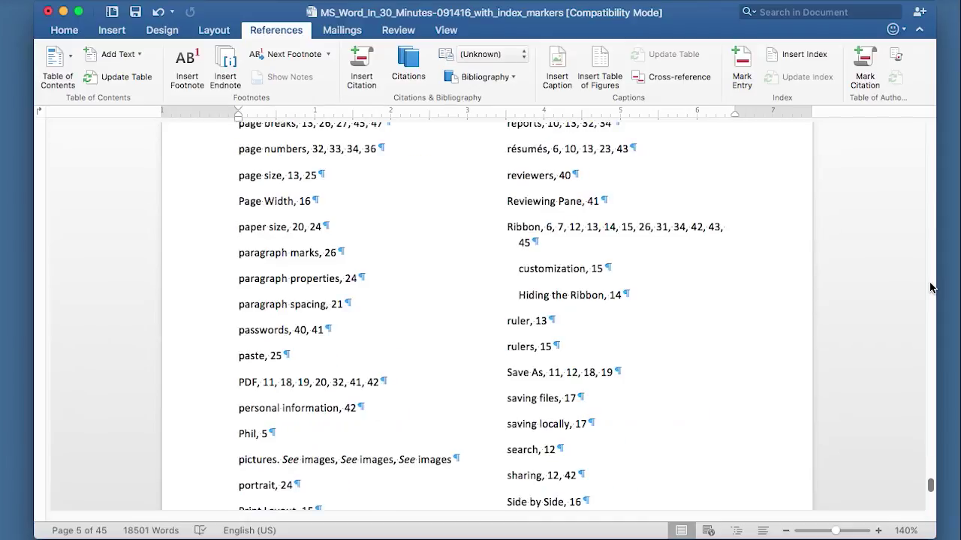
click(259, 435)
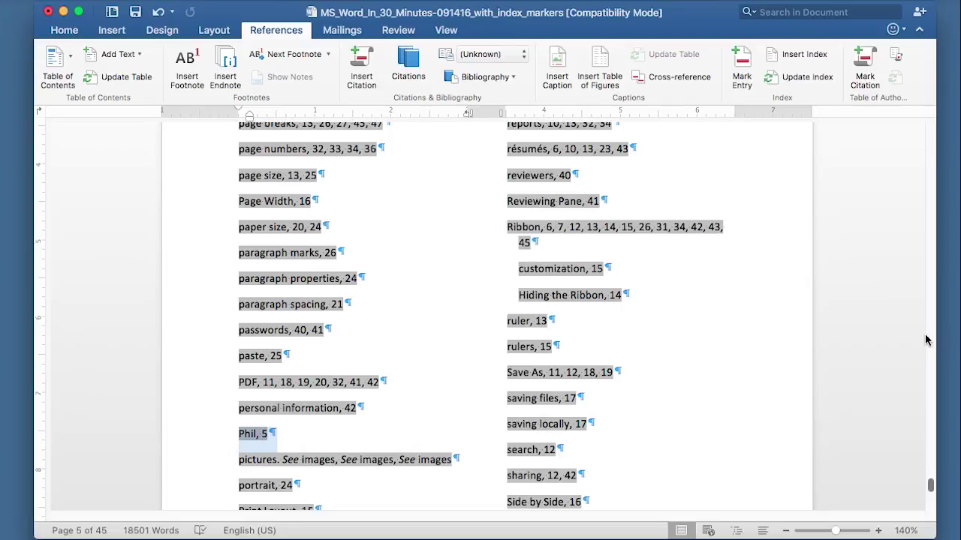
scroll(936, 389, up, 5)
scroll(937, 389, up, 5)
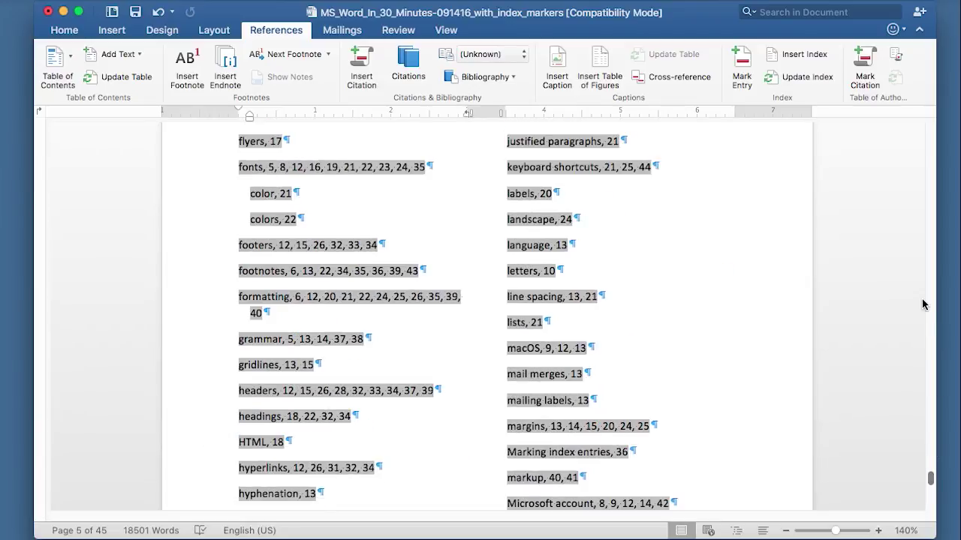
scroll(929, 259, up, 15)
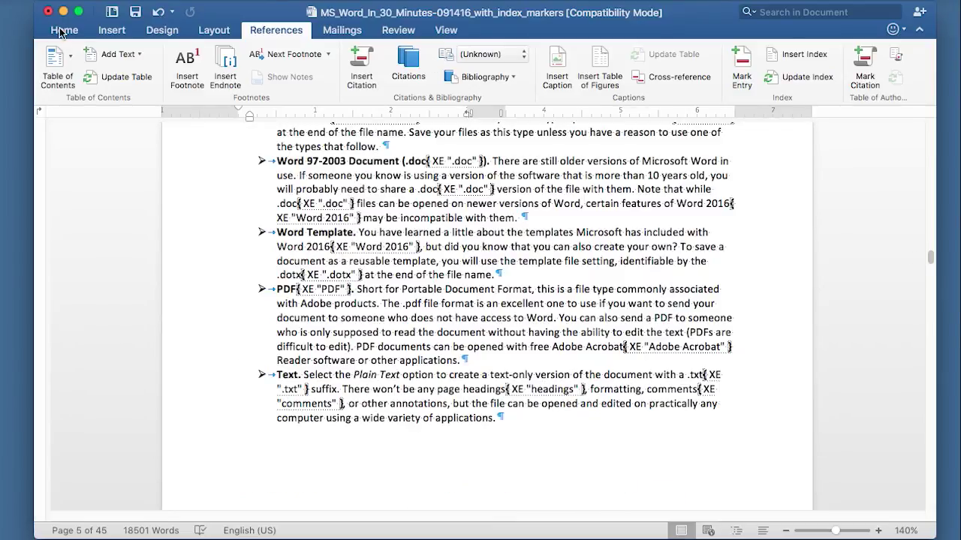
click(65, 31)
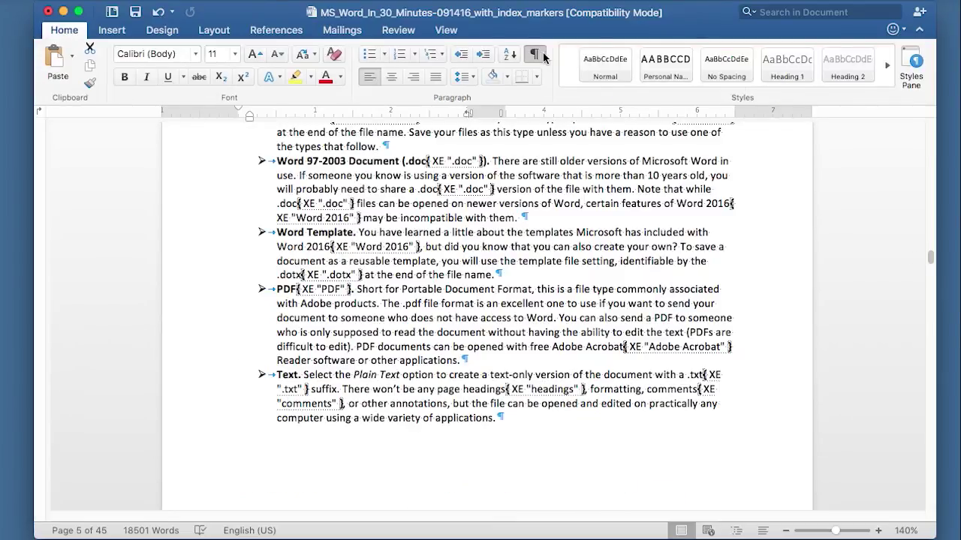
click(540, 54)
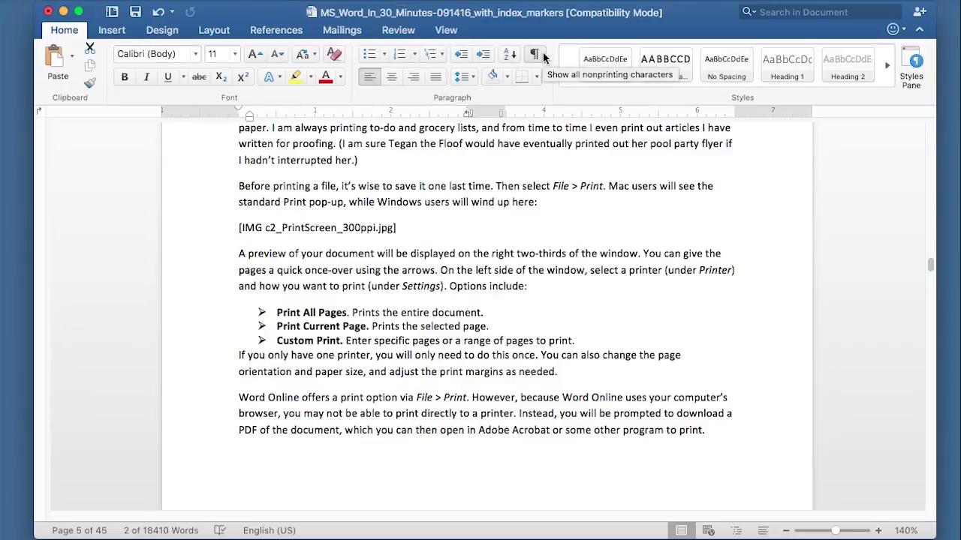
click(543, 56)
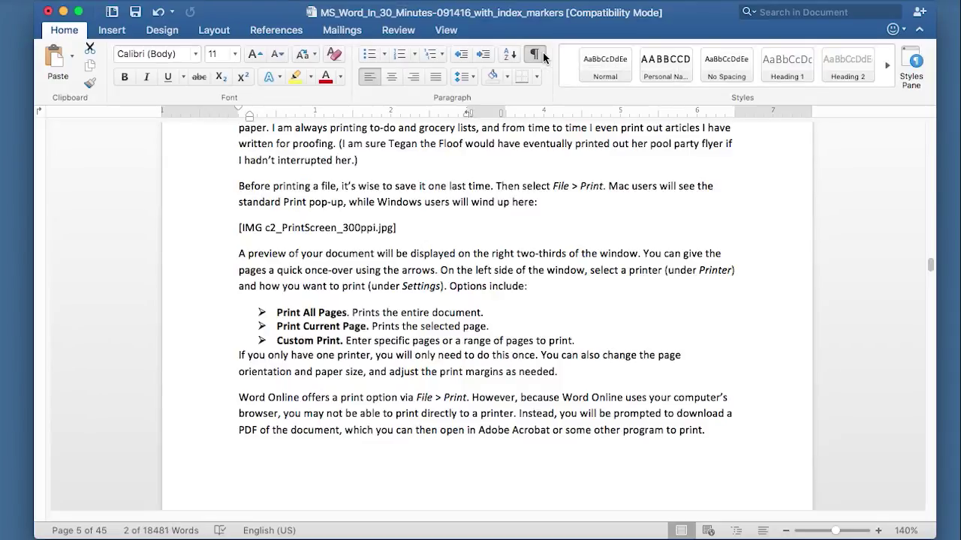